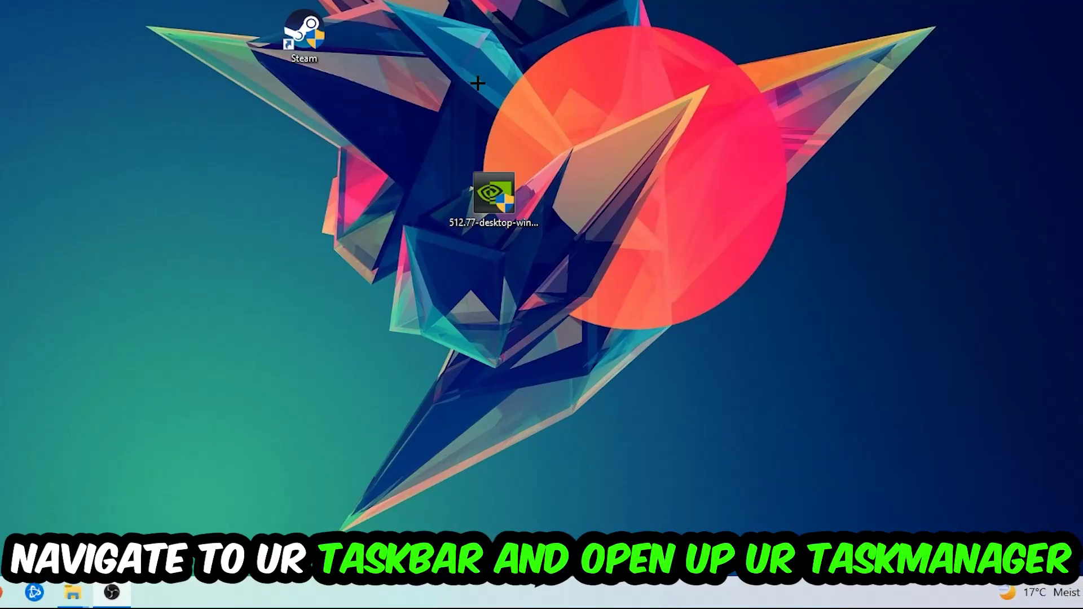
{"action": "right_click", "coordinate": [457, 592]}
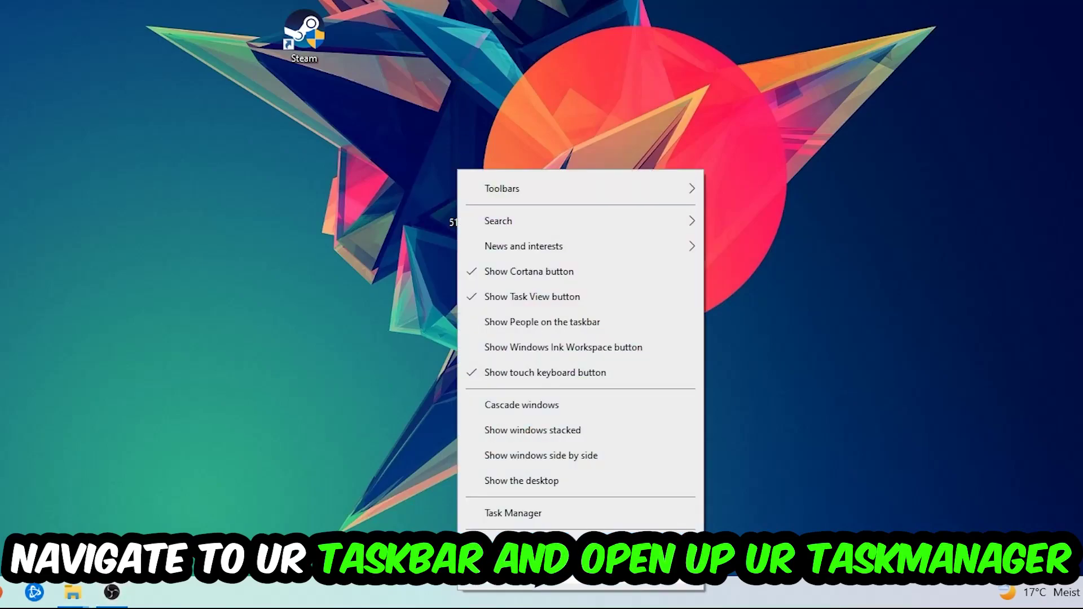
{"action": "left_click", "coordinate": [547, 518]}
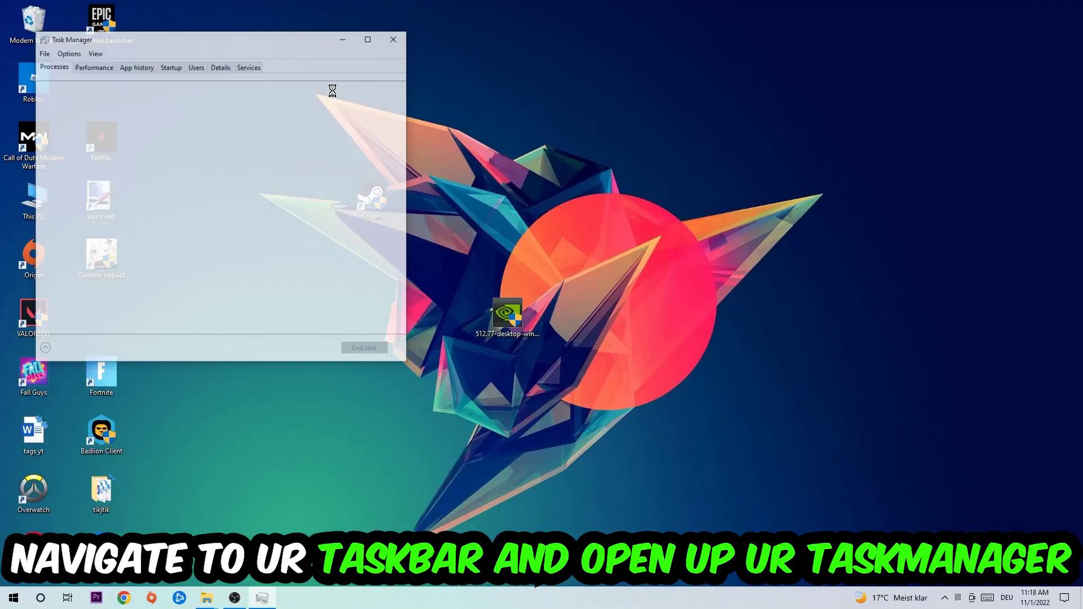
{"action": "left_click", "coordinate": [368, 42]}
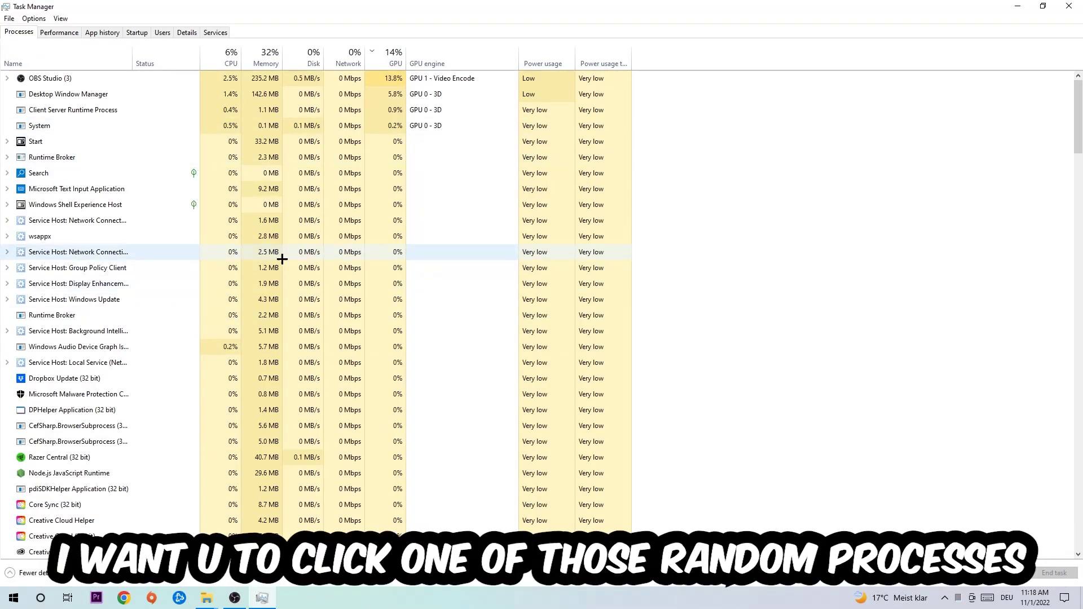
{"action": "left_click", "coordinate": [226, 190]}
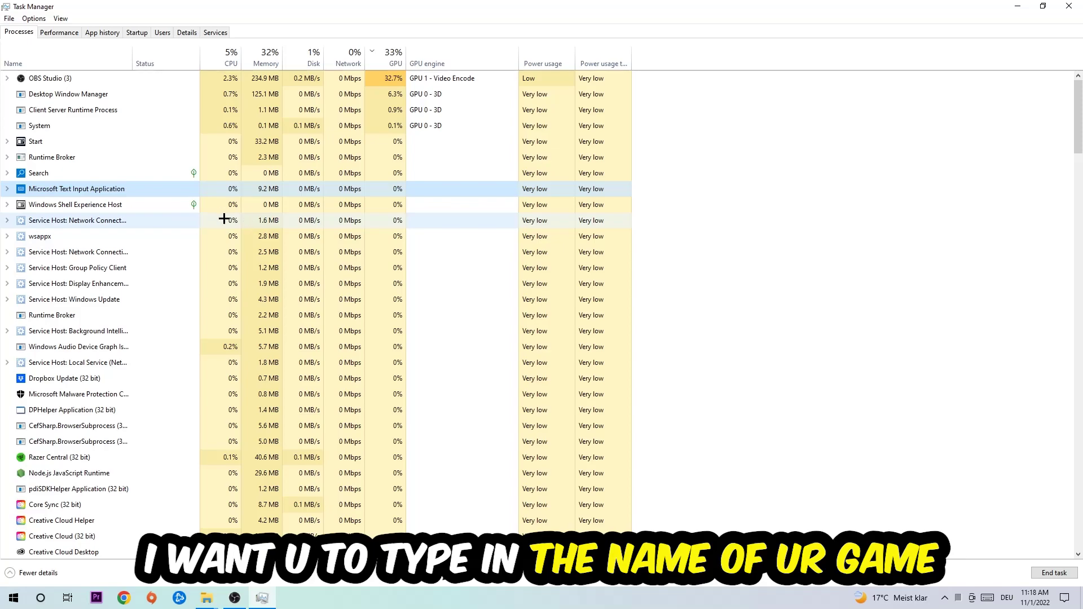
{"action": "right_click", "coordinate": [246, 188]}
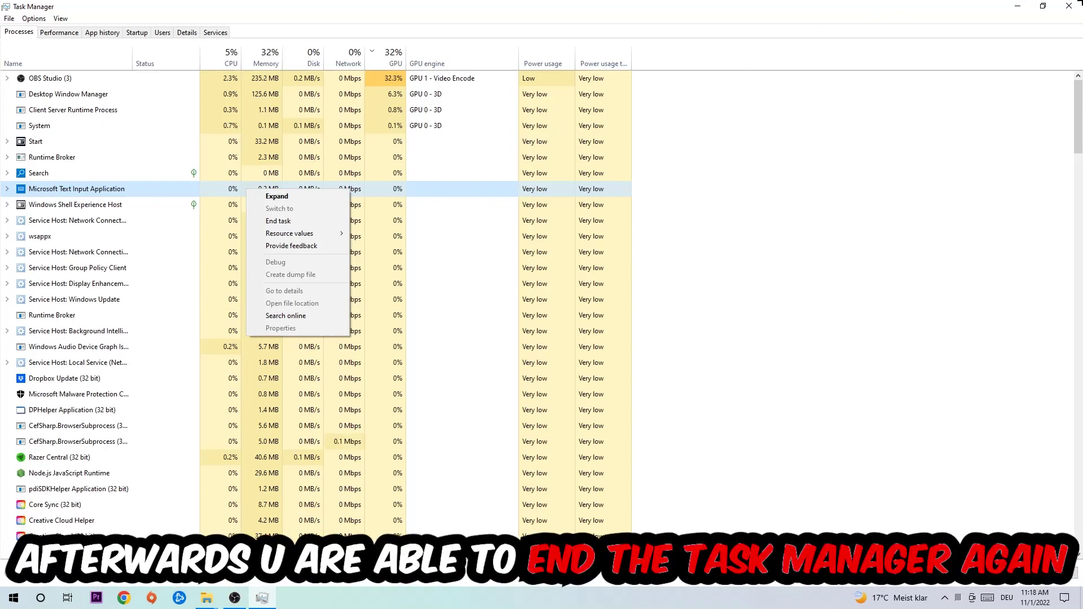
{"action": "left_click", "coordinate": [1068, 6]}
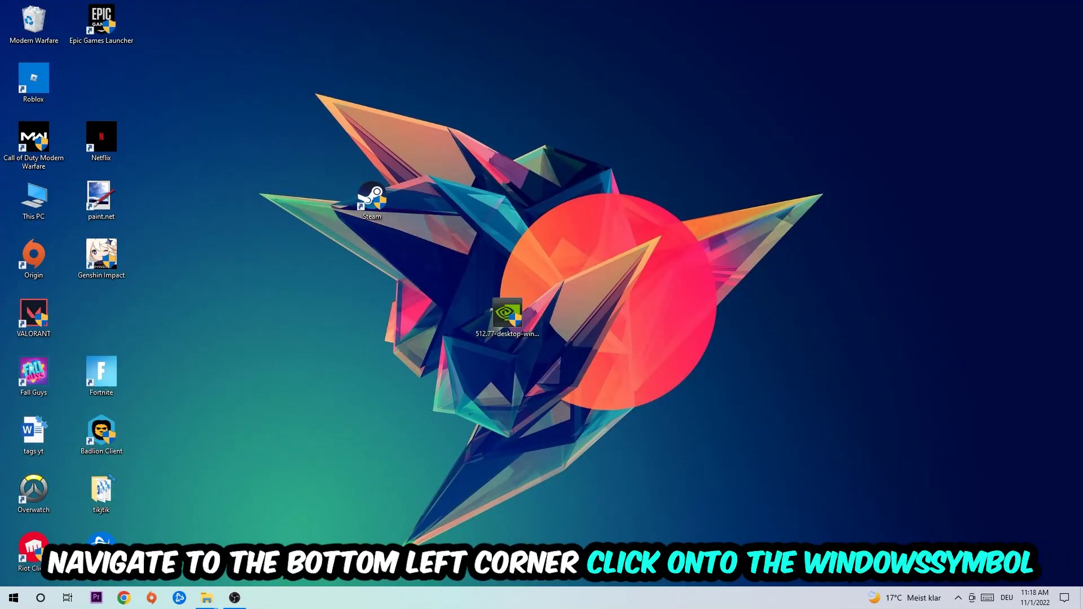
{"action": "left_click", "coordinate": [13, 598]}
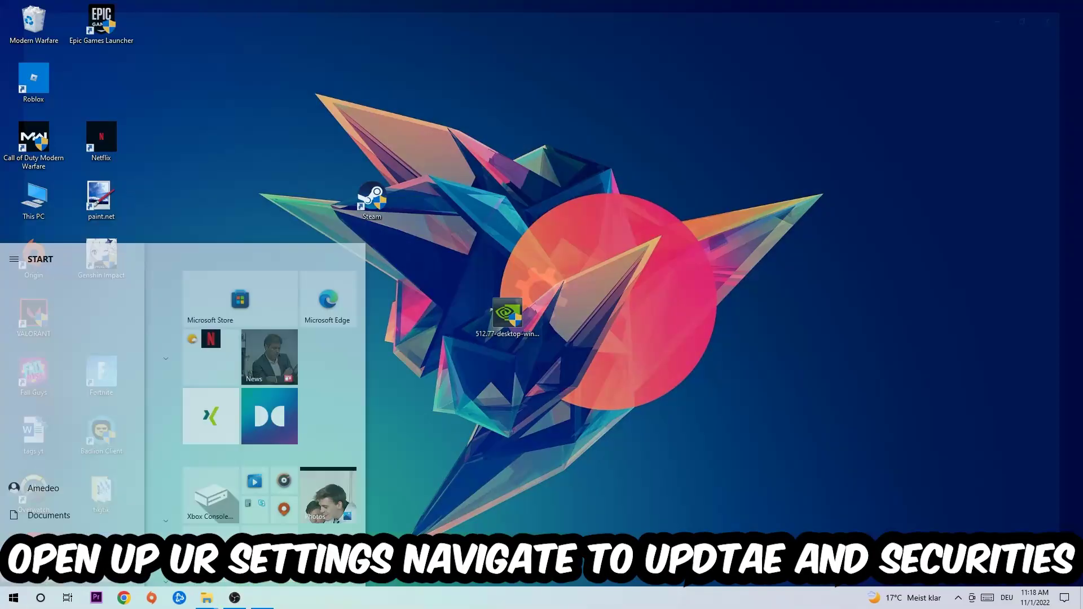
{"action": "left_click", "coordinate": [19, 484]}
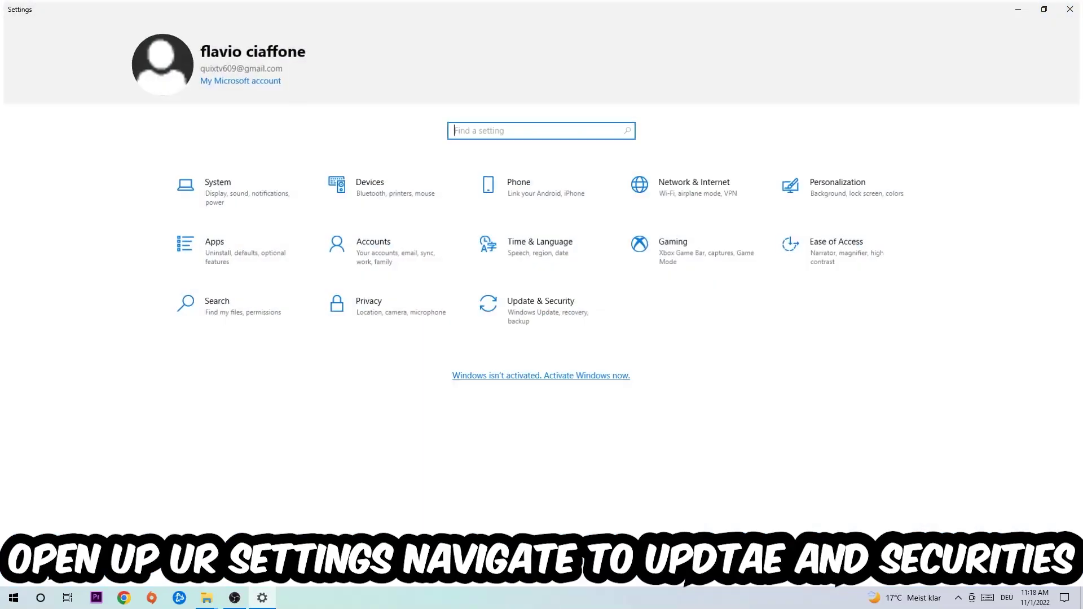
{"action": "left_click", "coordinate": [541, 309]}
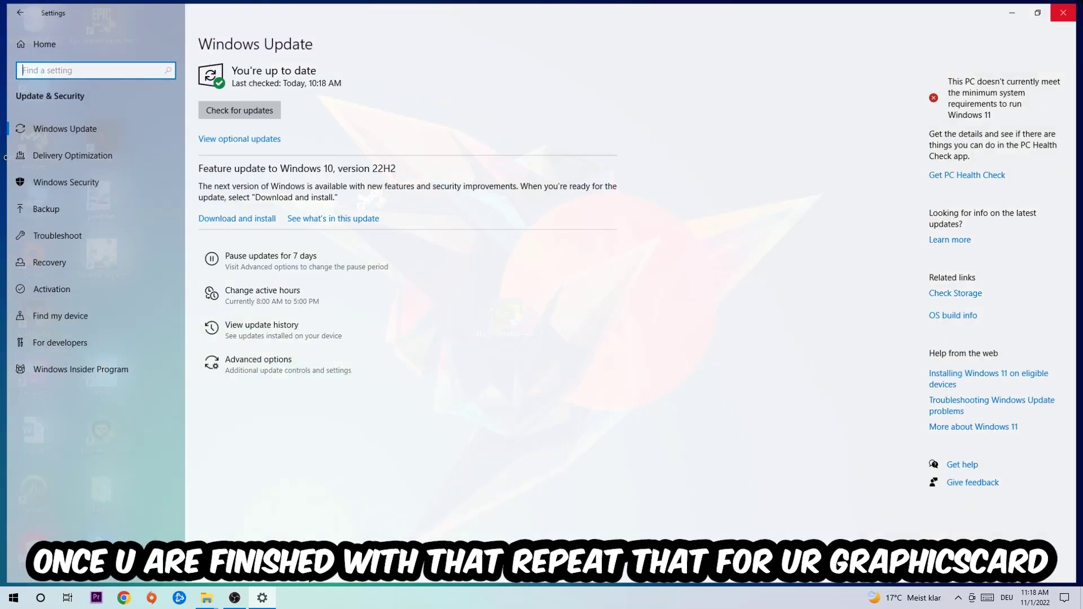
{"action": "left_click", "coordinate": [1071, 9]}
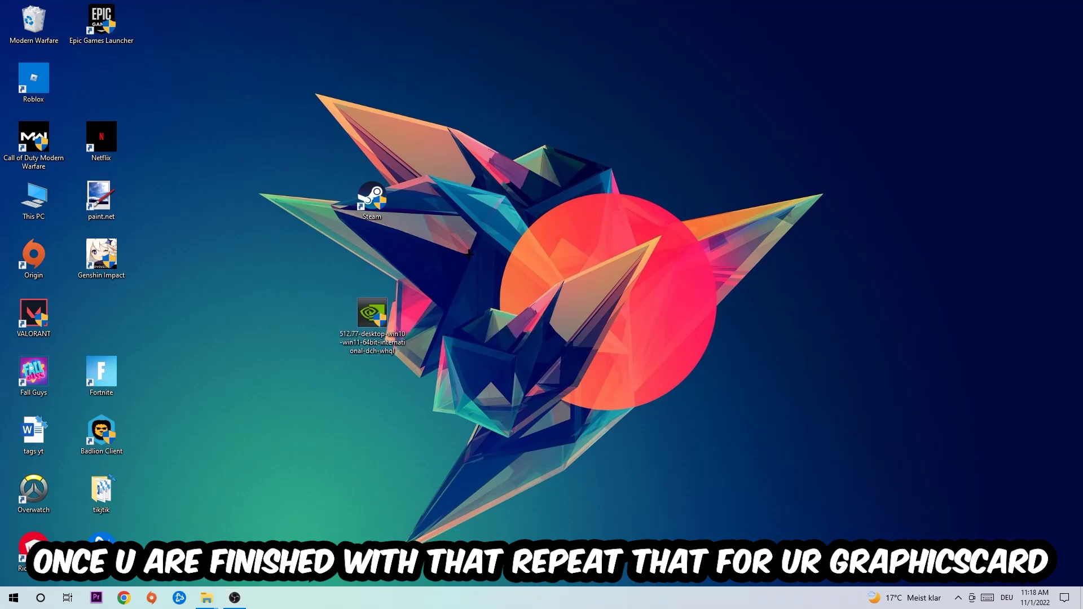
- Move the NVIDIA driver file into the left icon column and reposition the Steam shortcut
{"action": "left_click_drag", "start_coordinate": [373, 316], "coordinate": [125, 305]}
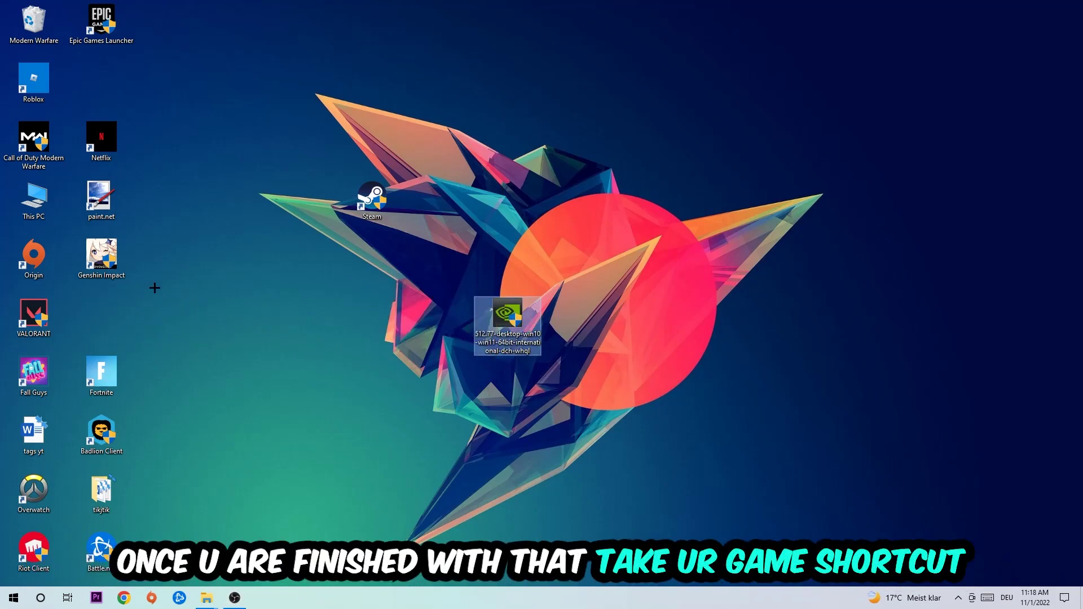
{"action": "mouse_move", "coordinate": [373, 200]}
{"action": "left_mouse_down"}
{"action": "mouse_move", "coordinate": [576, 254]}
{"action": "mouse_move", "coordinate": [644, 254]}
{"action": "mouse_move", "coordinate": [509, 254]}
{"action": "left_mouse_up"}
- Choose Windows 8 as the compatibility mode on the Steam shortcut's Compatibility tab
{"action": "right_click", "coordinate": [512, 254]}
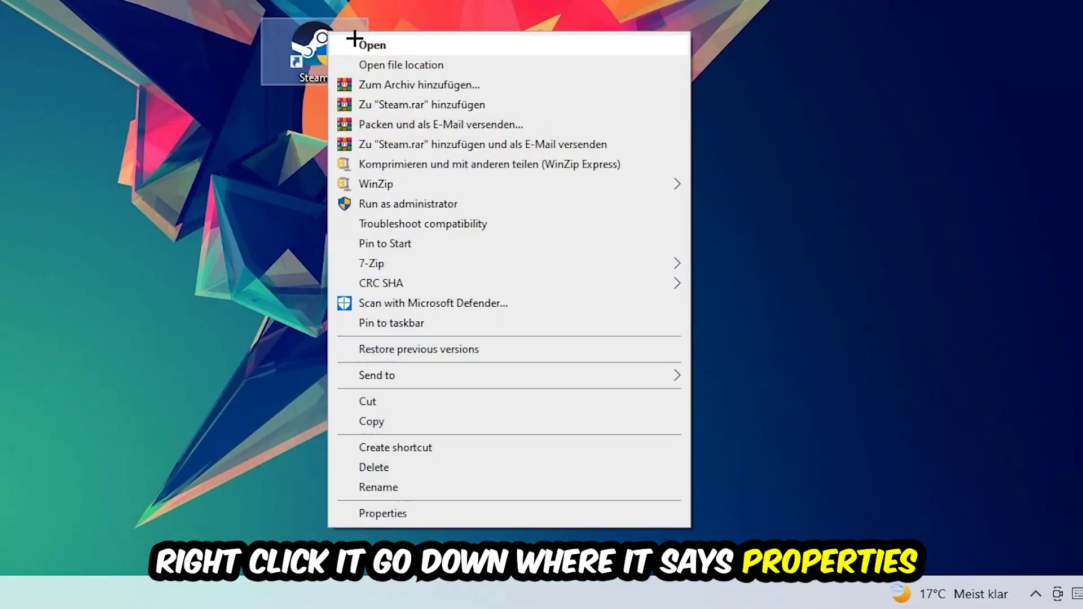
{"action": "left_click", "coordinate": [383, 514]}
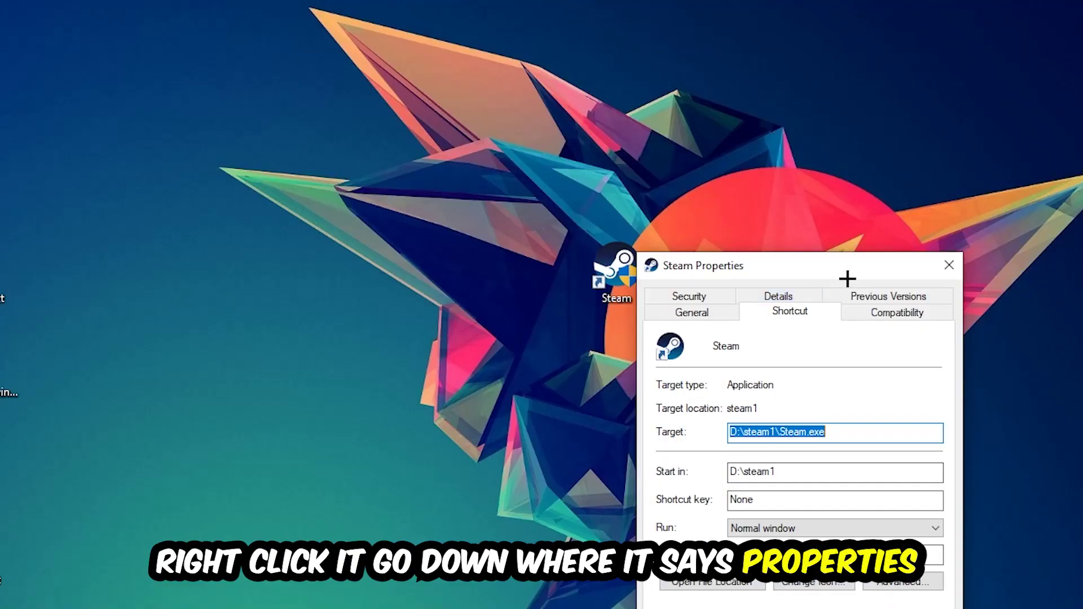
{"action": "left_click", "coordinate": [898, 312]}
{"action": "left_click_drag", "start_coordinate": [847, 270], "coordinate": [575, 78]}
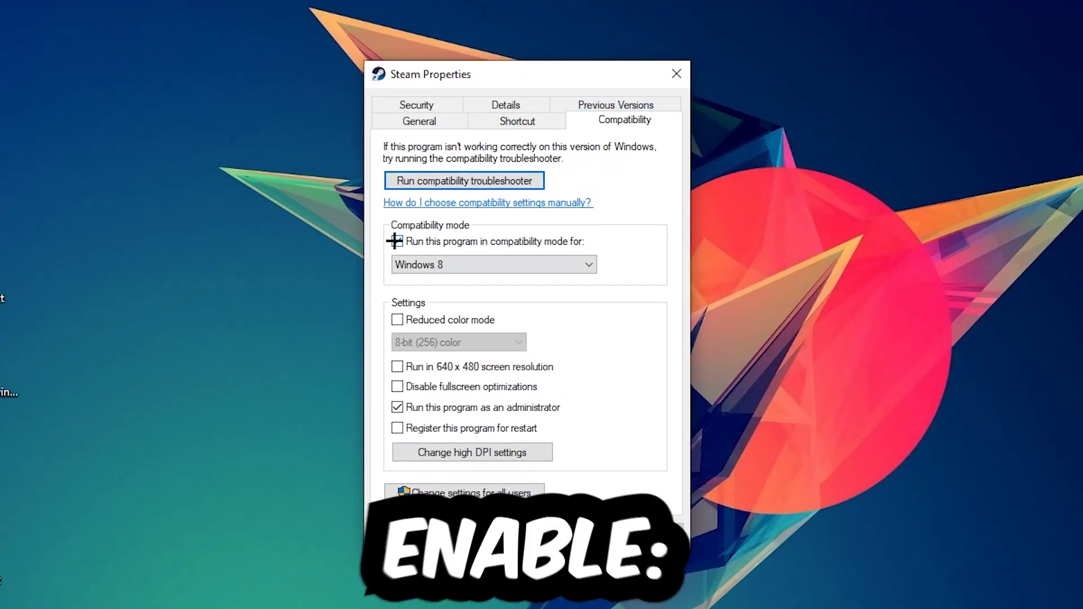
{"action": "left_click", "coordinate": [499, 269]}
{"action": "left_click", "coordinate": [627, 228]}
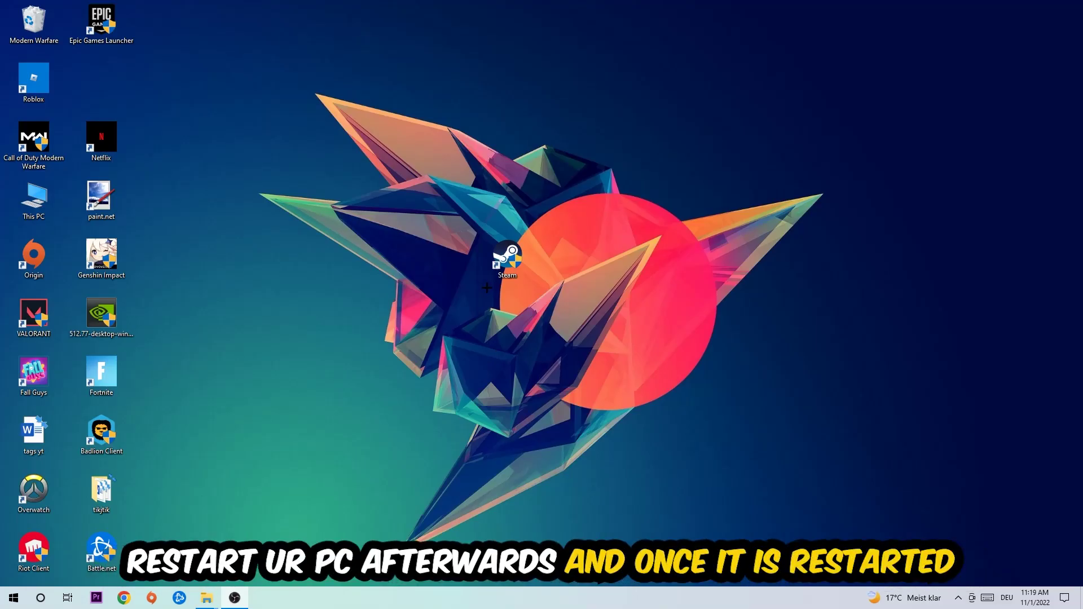
- Drag the shielded Steam shortcut higher up the desktop
{"action": "left_click_drag", "start_coordinate": [508, 258], "coordinate": [440, 142]}
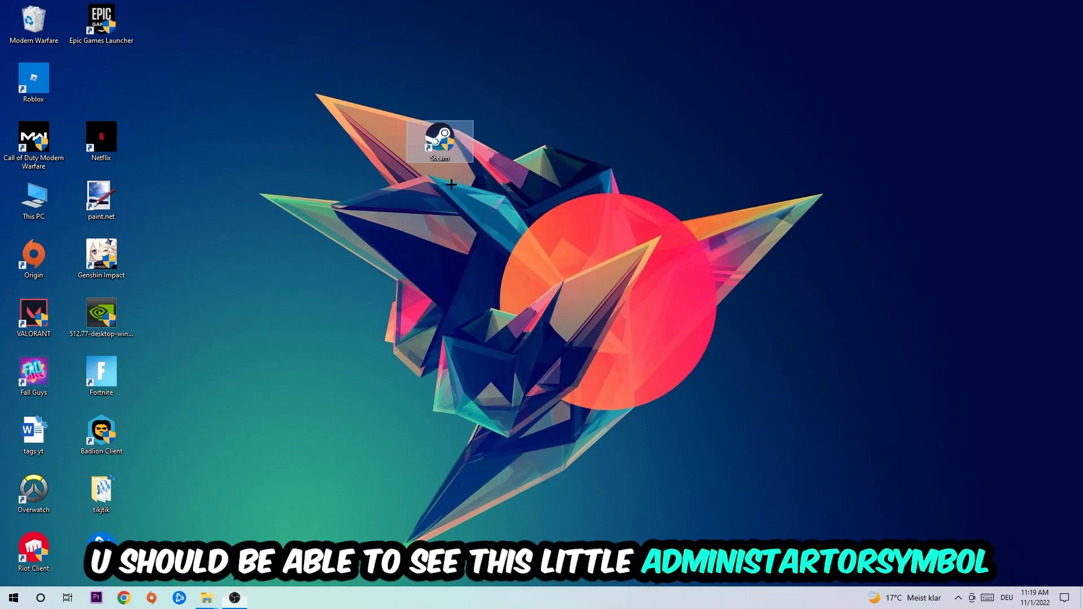